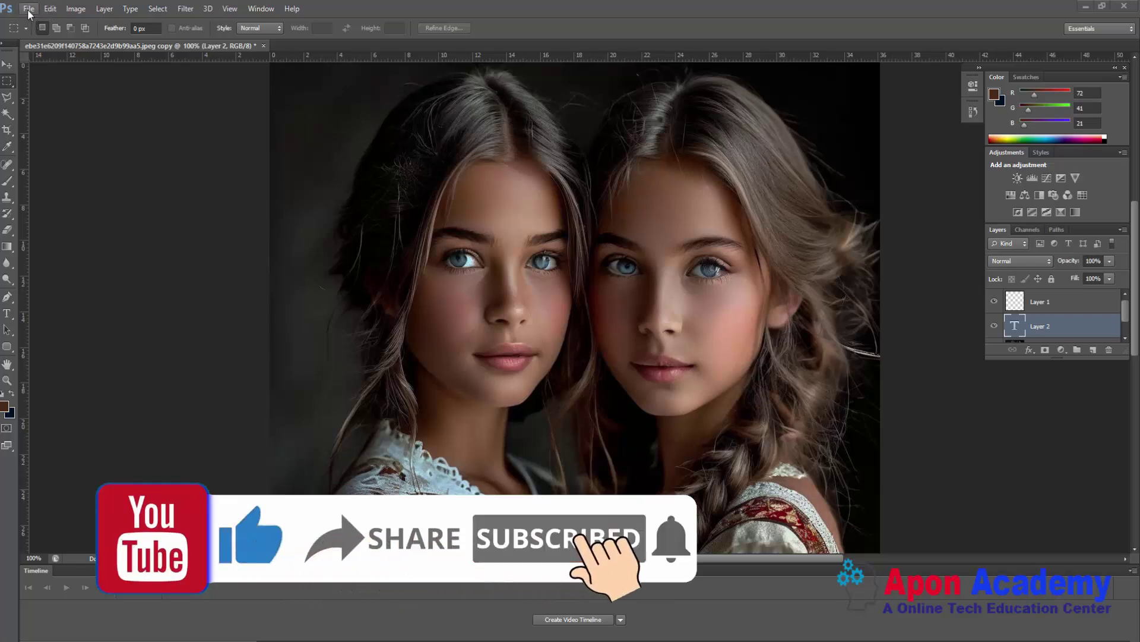
Step: Open happy friendship day.eps from the Downloads folder, rasterized at 56.44 × 56.44 cm, 72 pixels/inch, CMYK Color
click(28, 11)
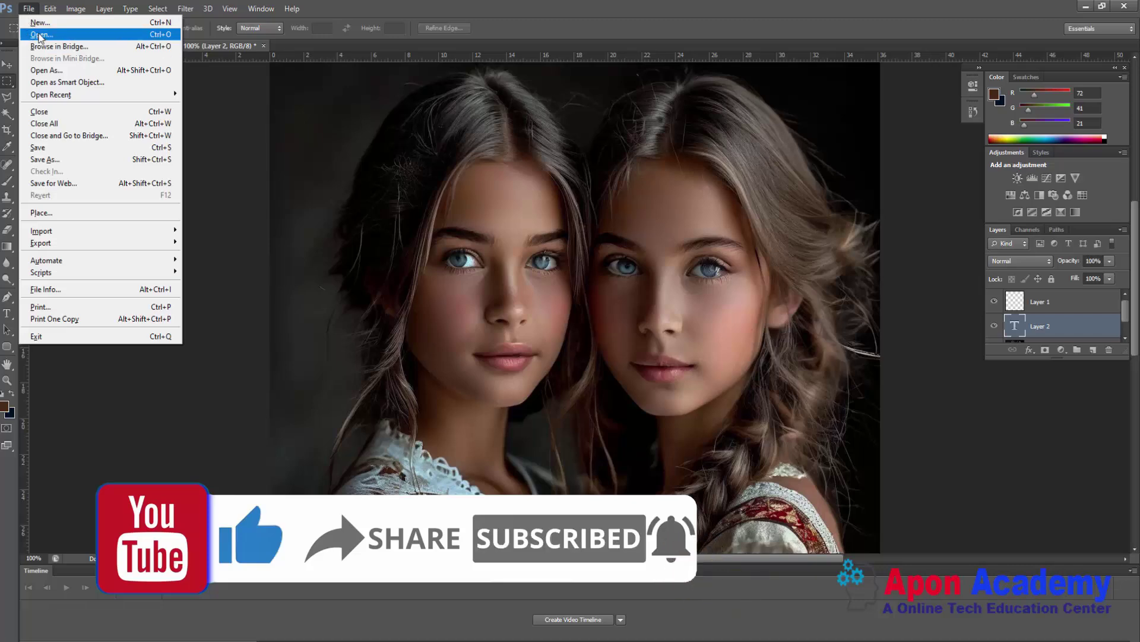
click(42, 34)
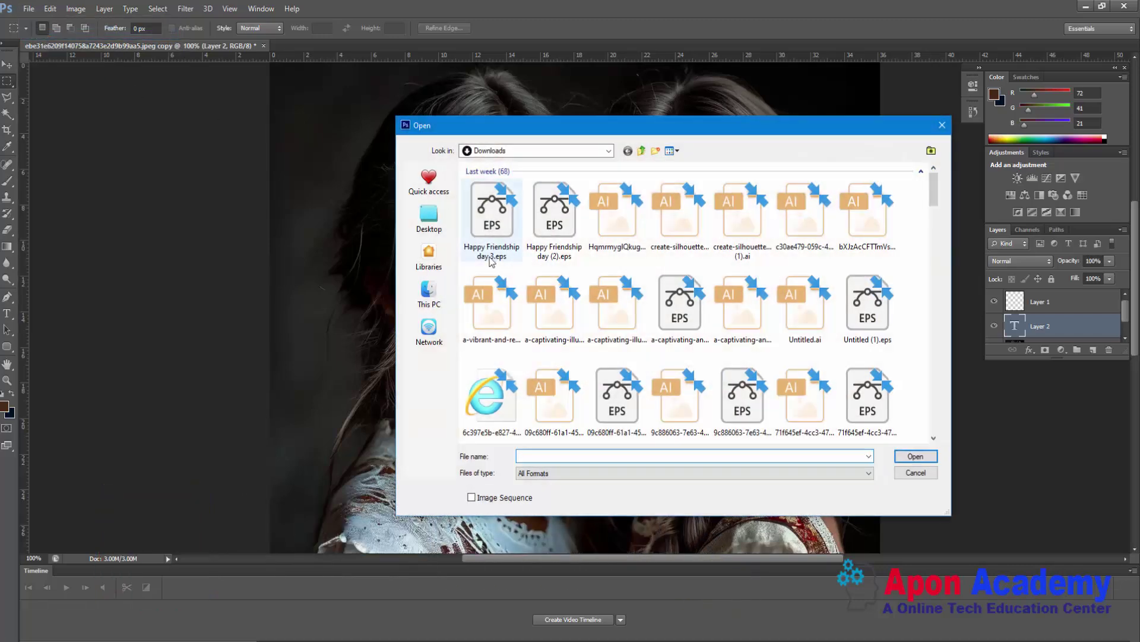
scroll(766, 263, down, 5)
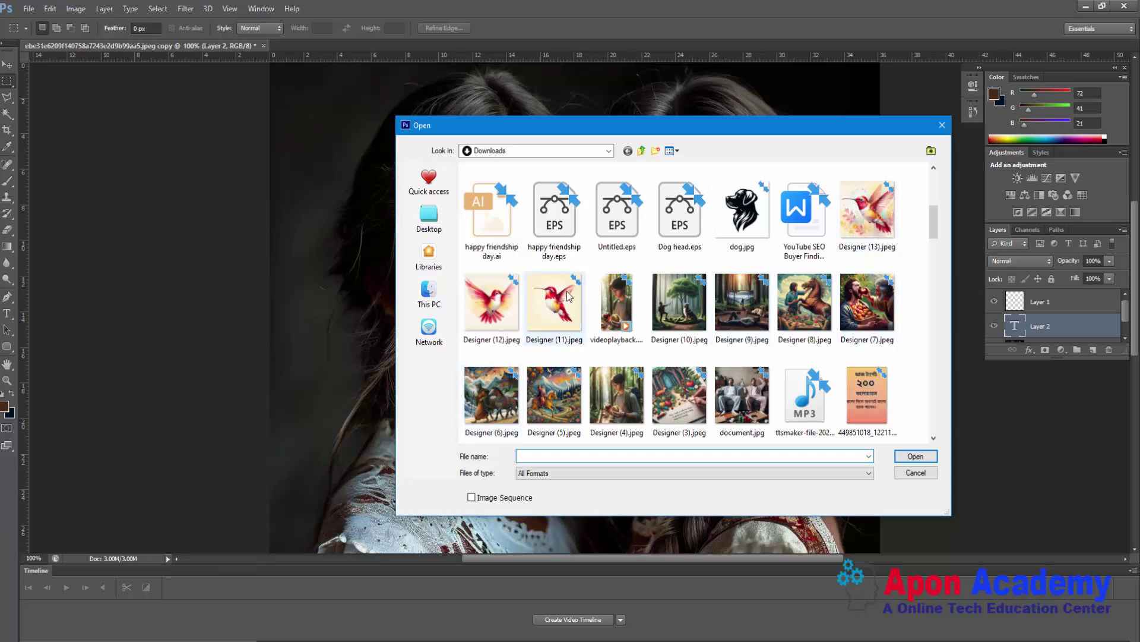
click(558, 227)
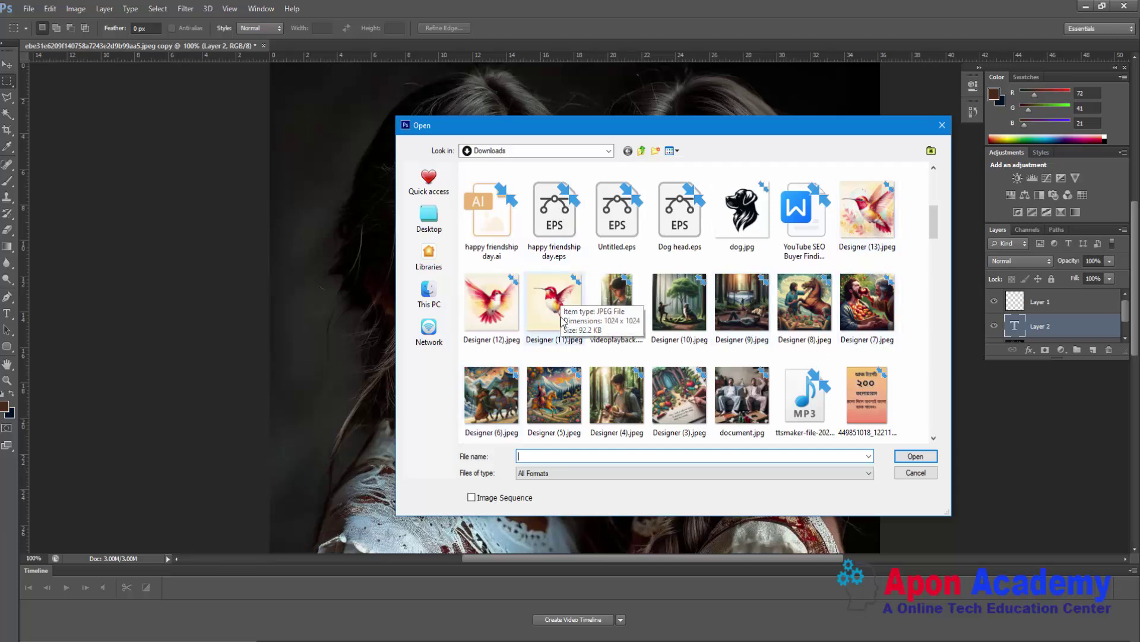
double_click(558, 227)
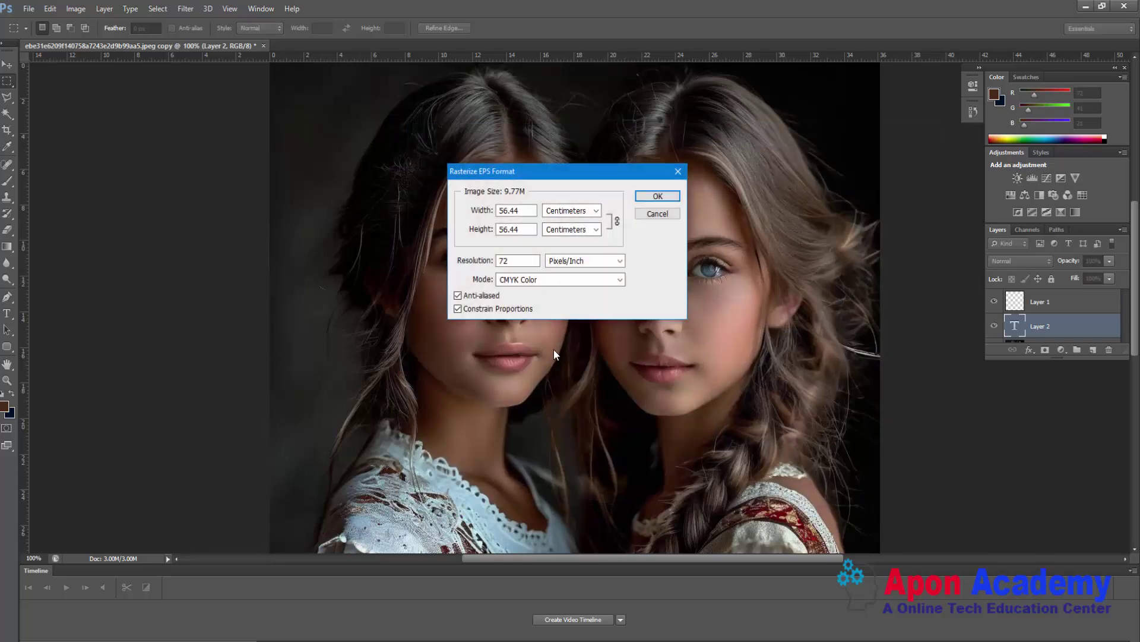
click(666, 202)
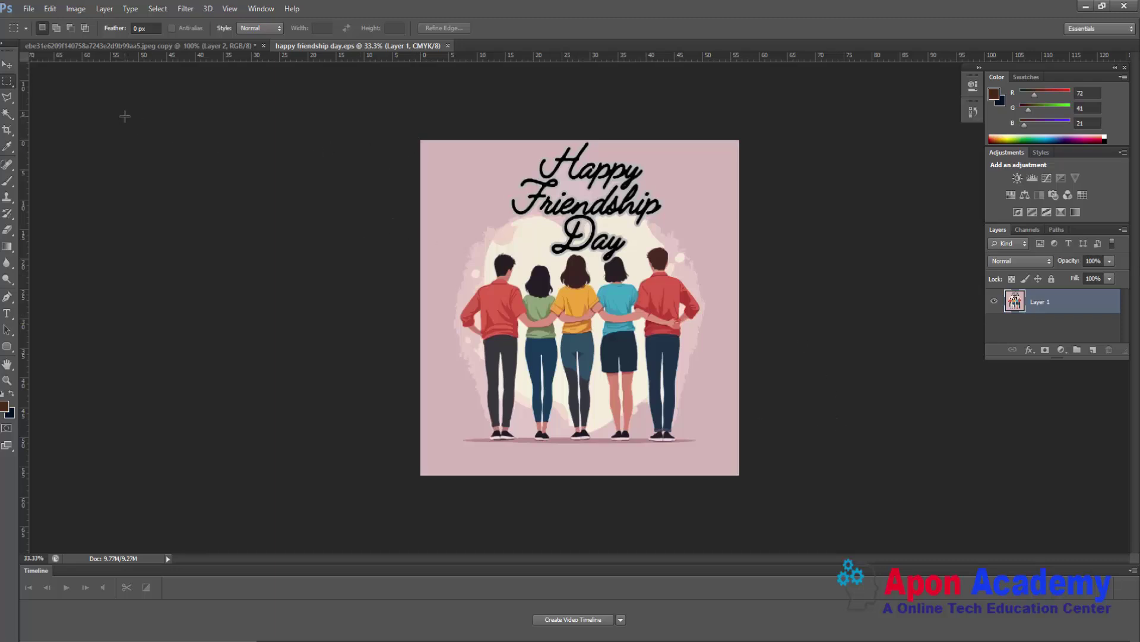
click(51, 9)
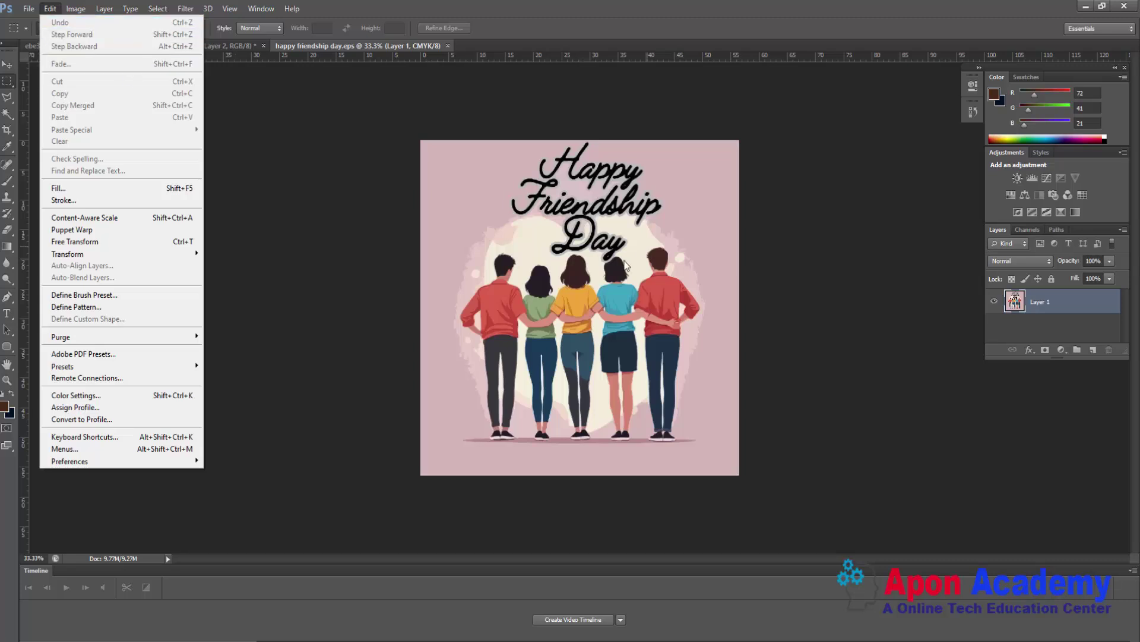
click(404, 209)
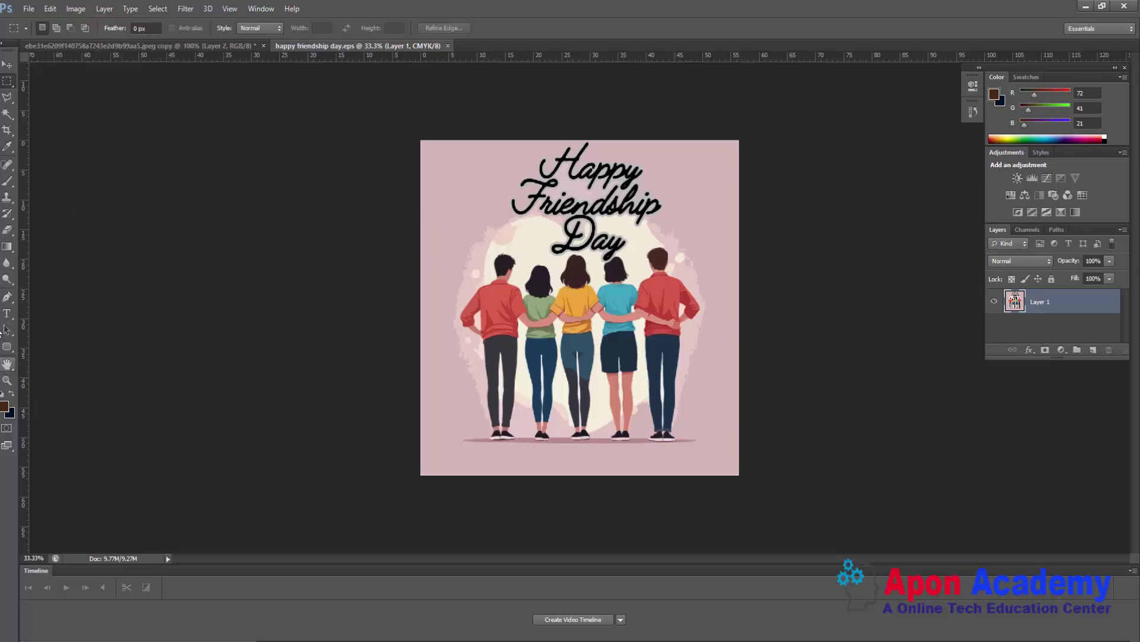
Step: Add a small text box reading "askfjalskd" beside the "Happy Friendship Day" lettering
click(7, 313)
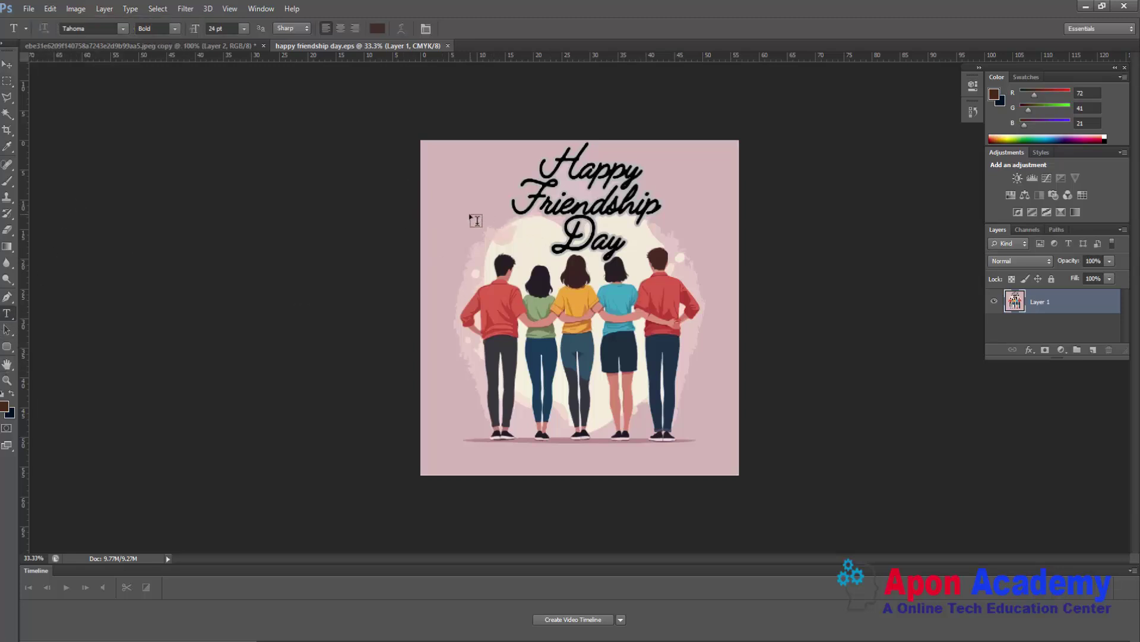
drag(470, 213, 515, 251)
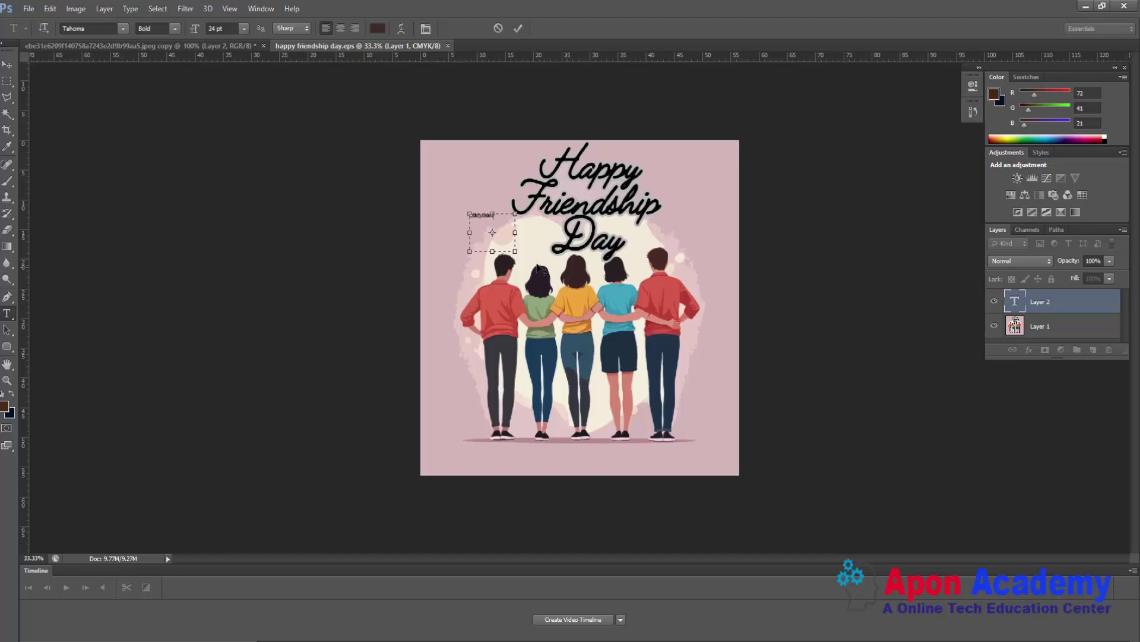
click(8, 113)
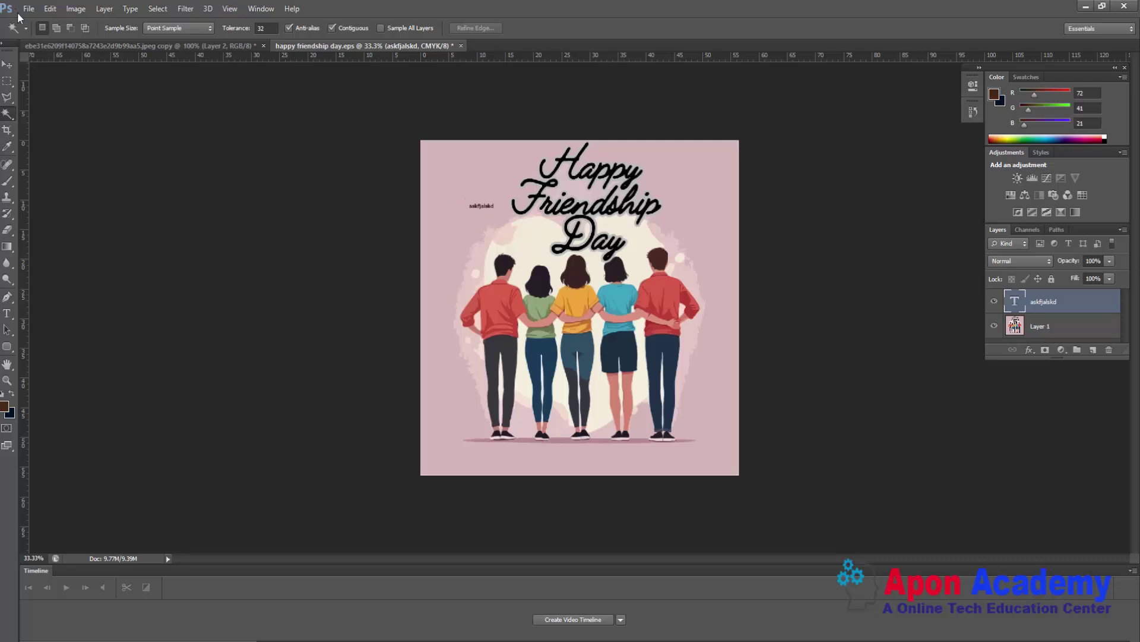
click(50, 8)
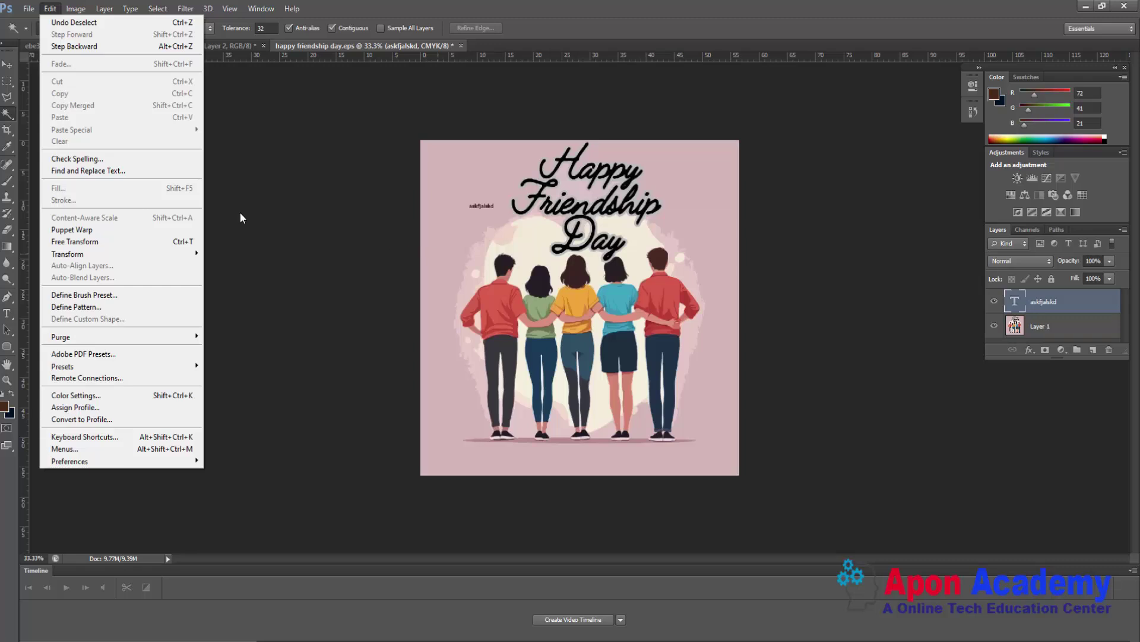
click(234, 115)
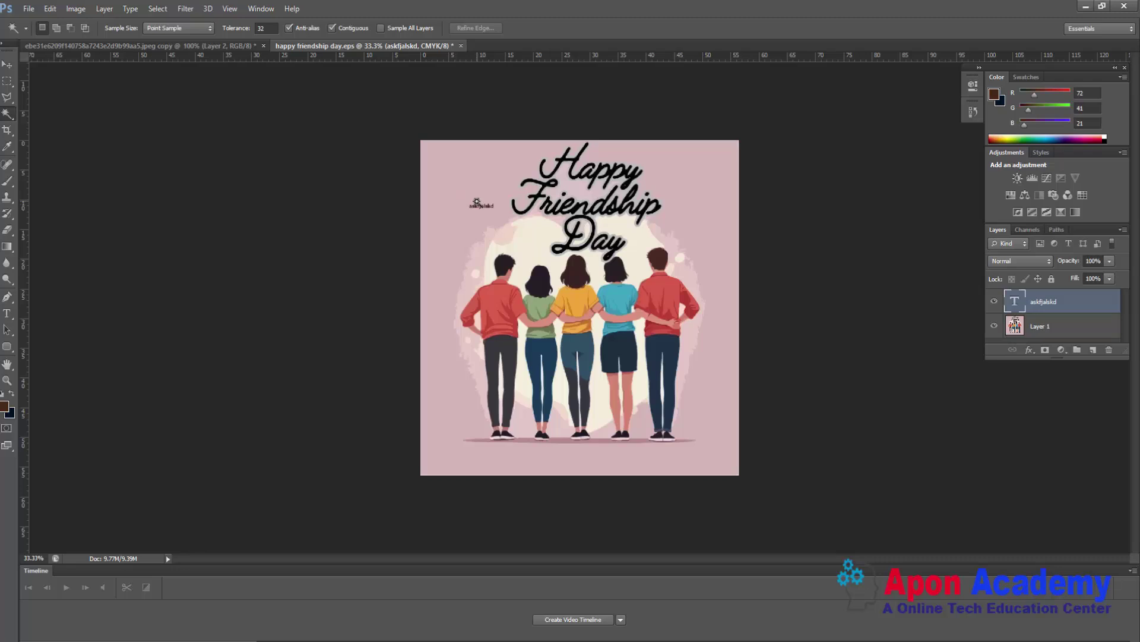
click(50, 9)
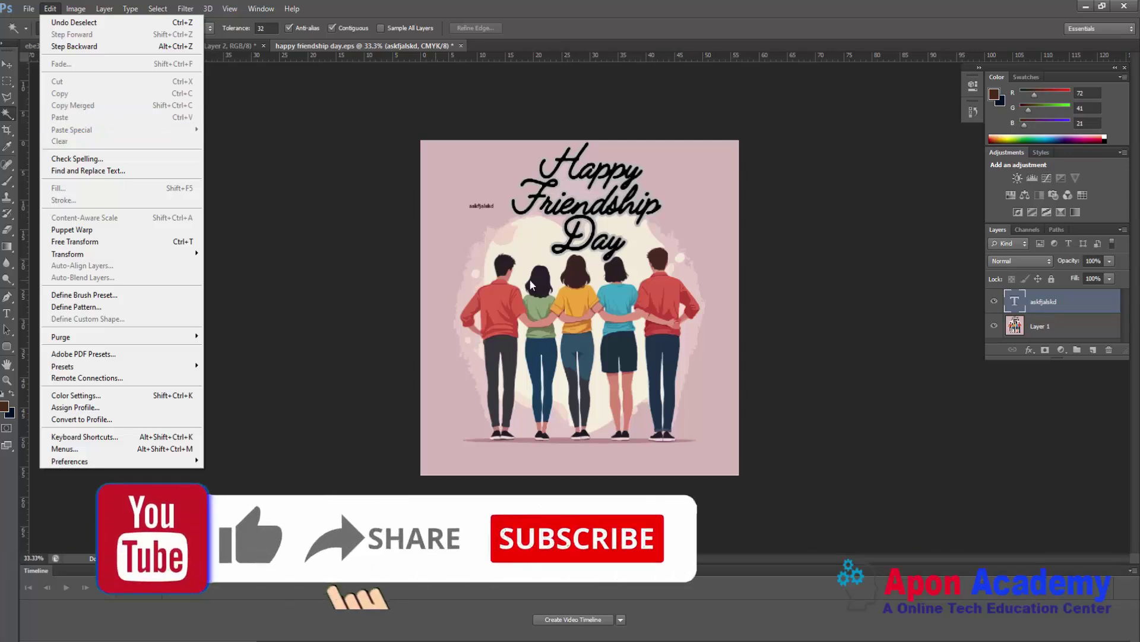
click(220, 167)
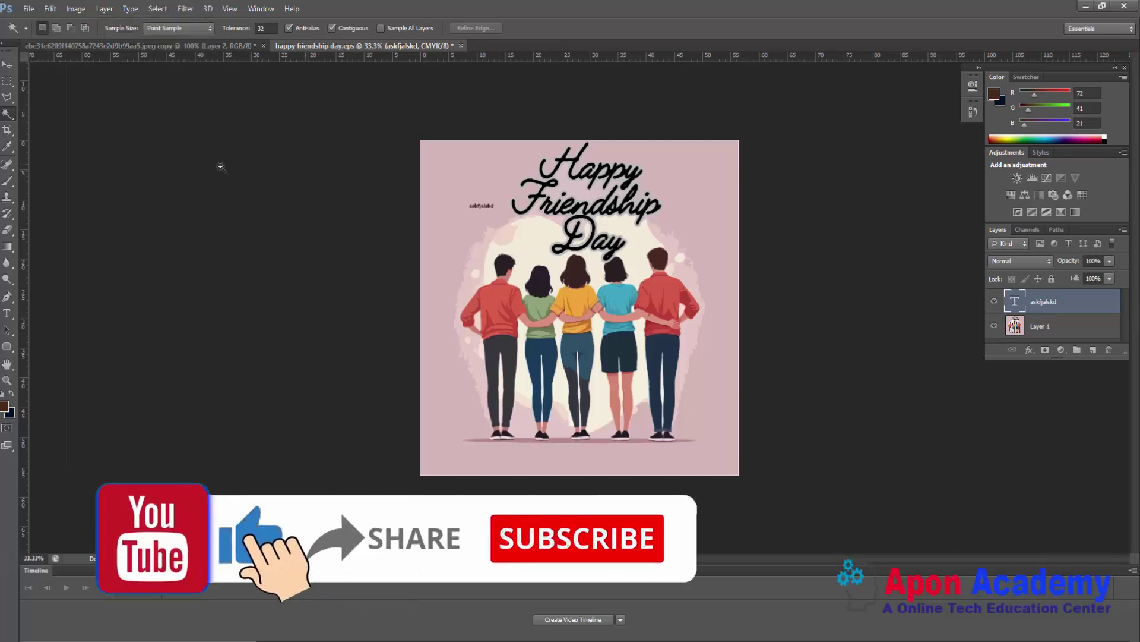
Step: Select the entire canvas with a rectangular marquee and copy the Layer 1 artwork
click(7, 81)
drag(421, 141, 767, 489)
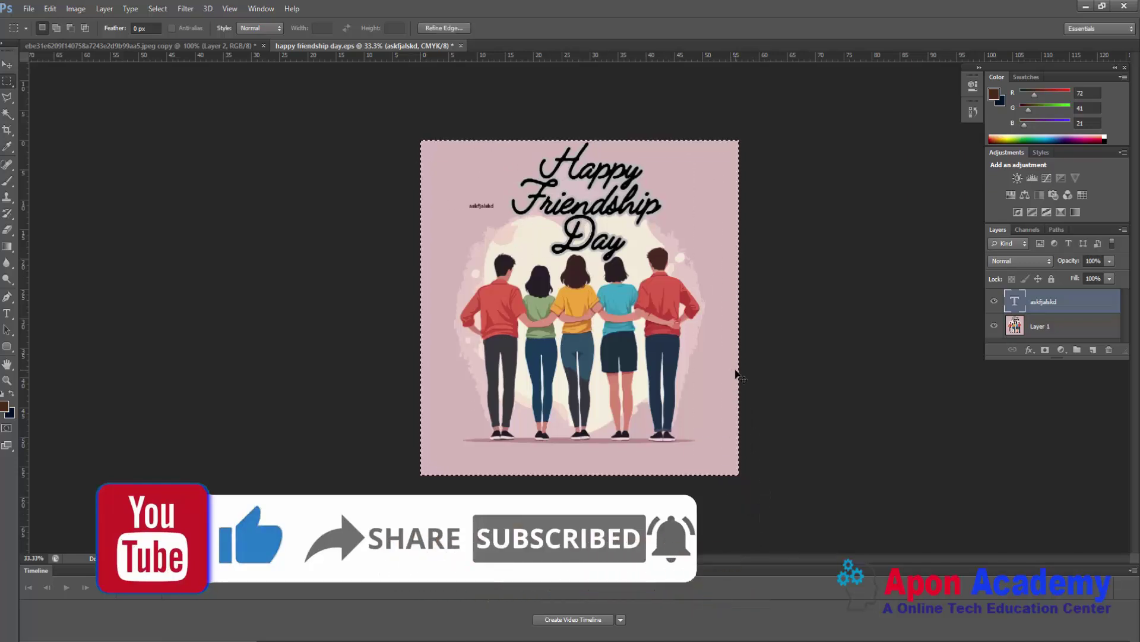
click(50, 9)
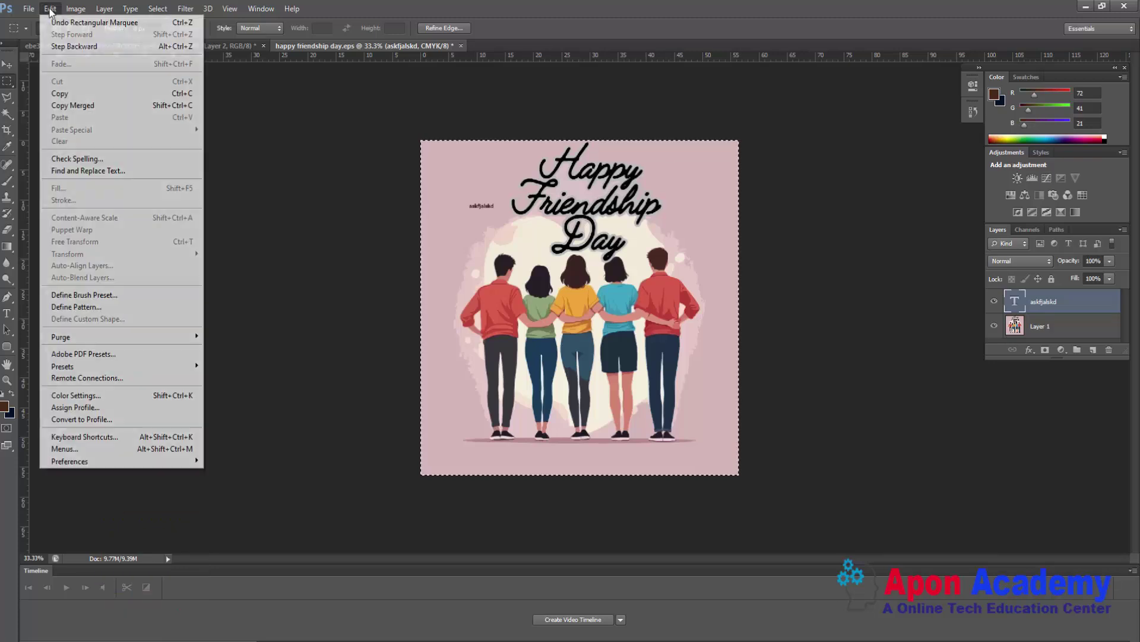
click(87, 92)
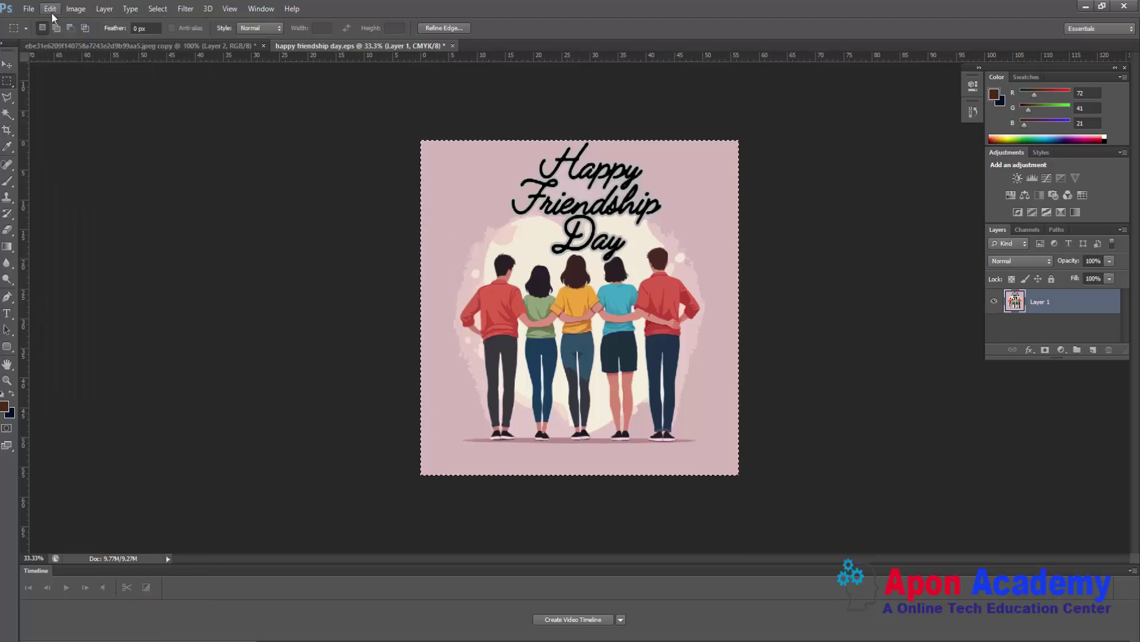
click(52, 12)
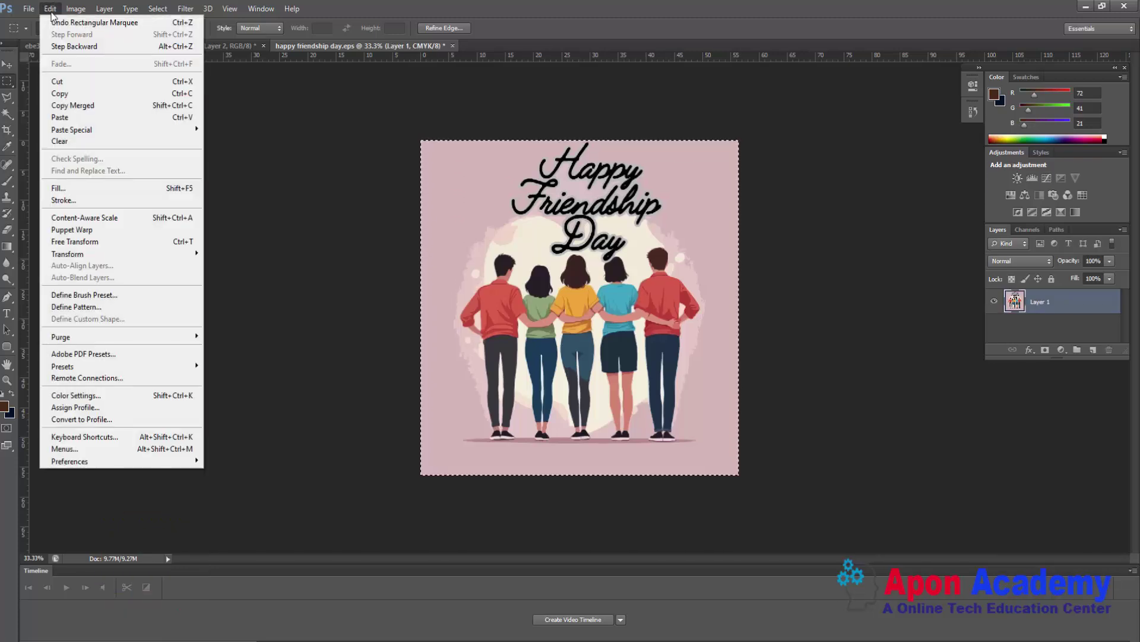
click(108, 95)
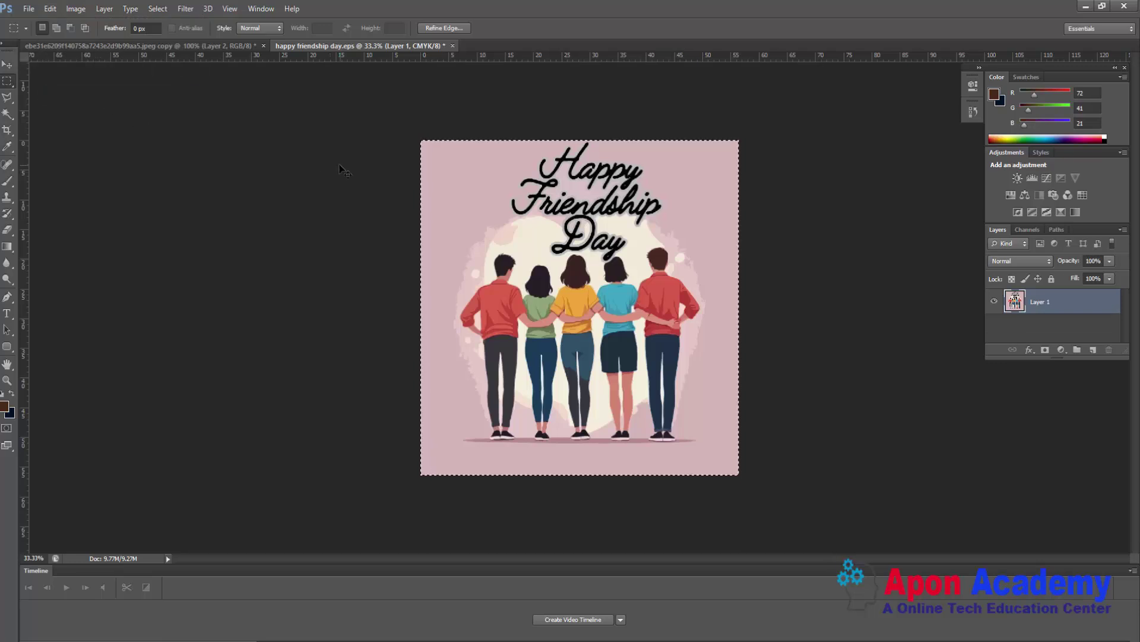
Step: Create a new 1600 × 1600 pixel CMYK document with a white background and paste the copied artwork into it
key(ctrl+n)
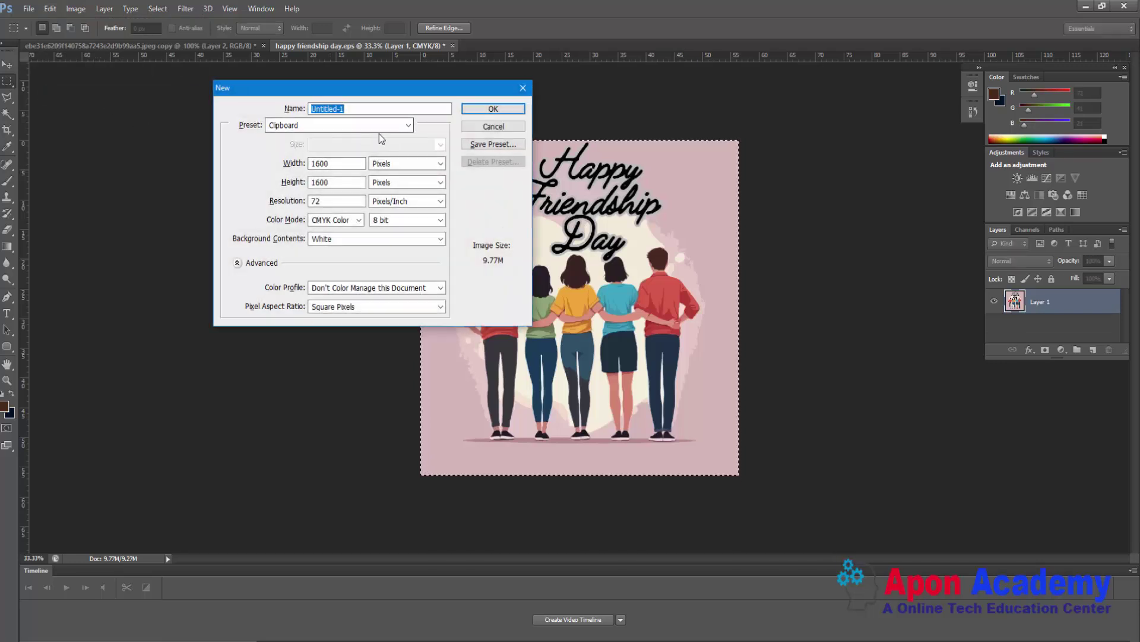
click(486, 111)
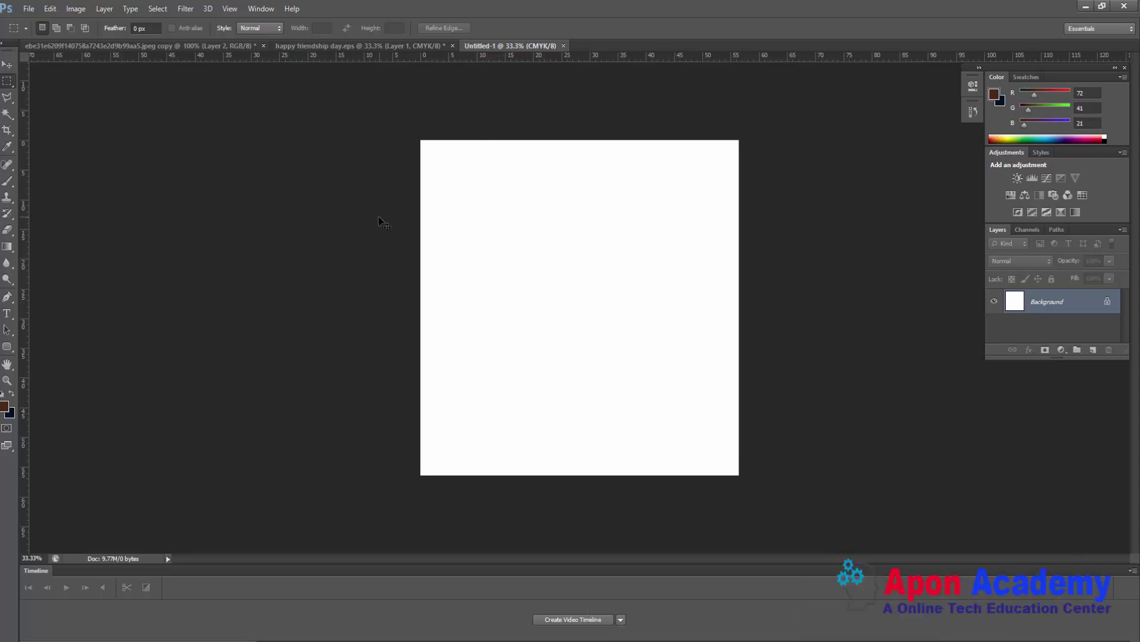
key(ctrl+v)
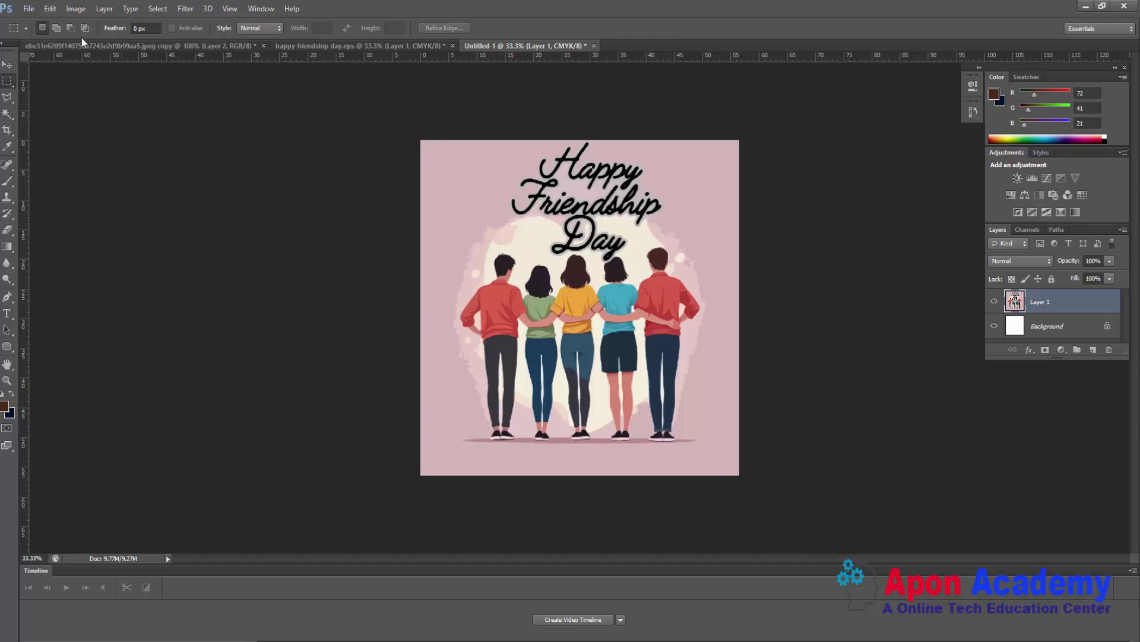
Step: Return to happy friendship day.eps, fill the selected artwork with red #f50909 at 50% opacity in Normal mode, and undo the fill
click(365, 43)
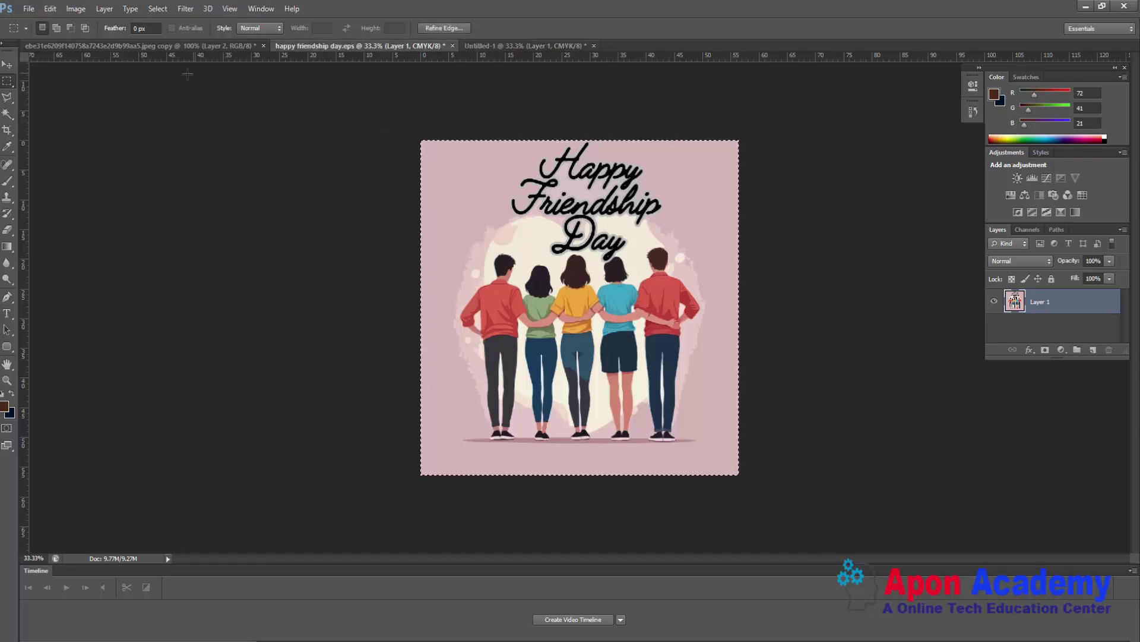
click(49, 8)
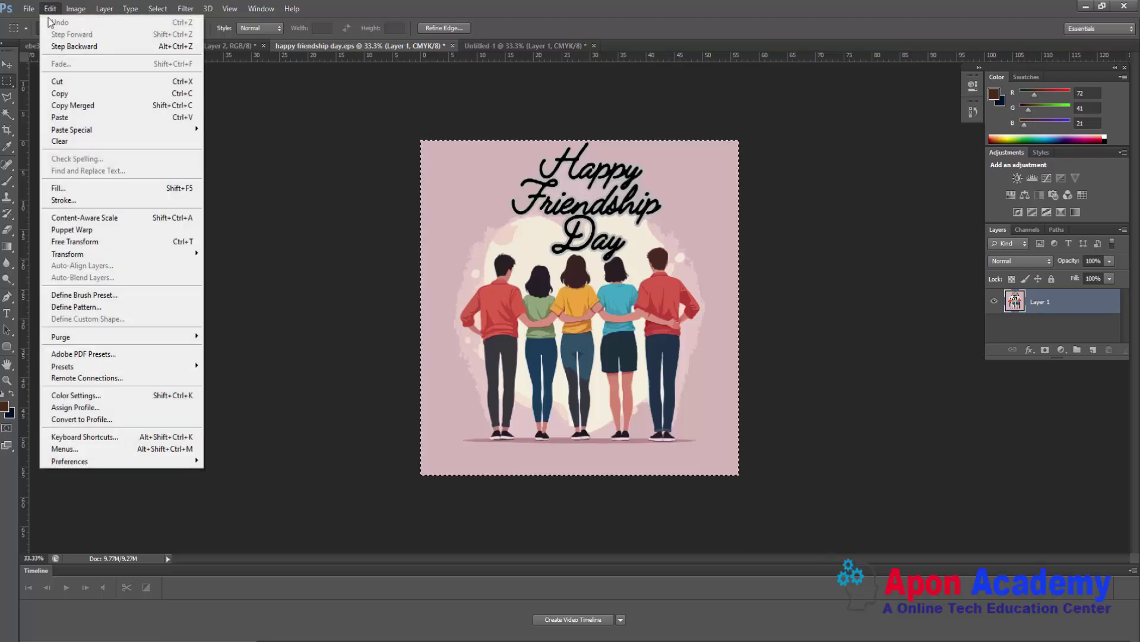
click(82, 189)
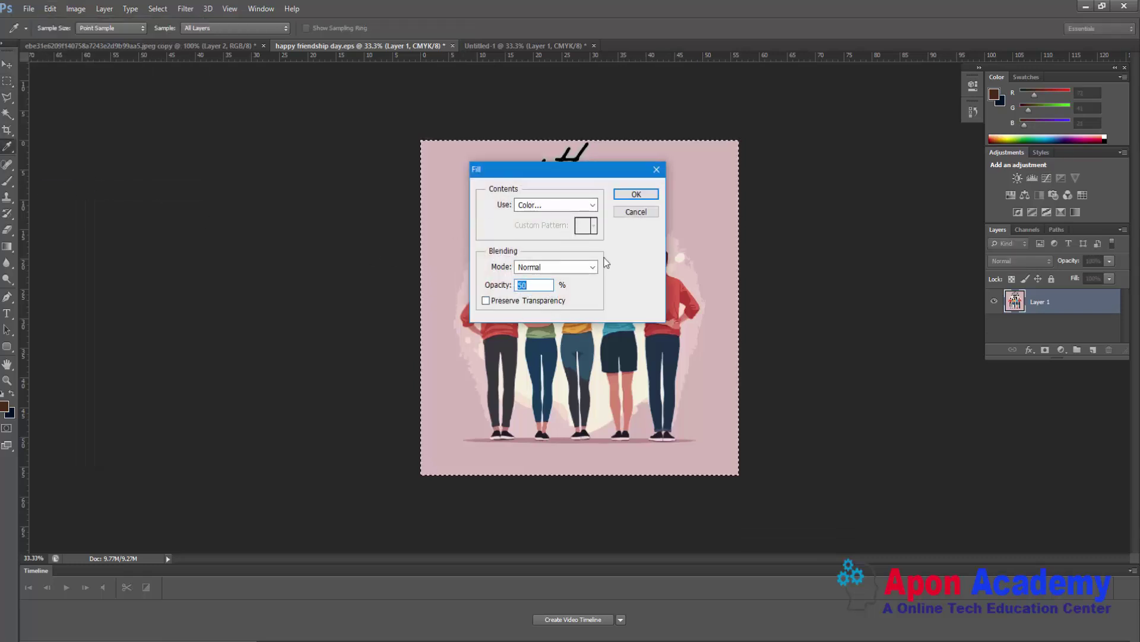
drag(549, 172, 774, 277)
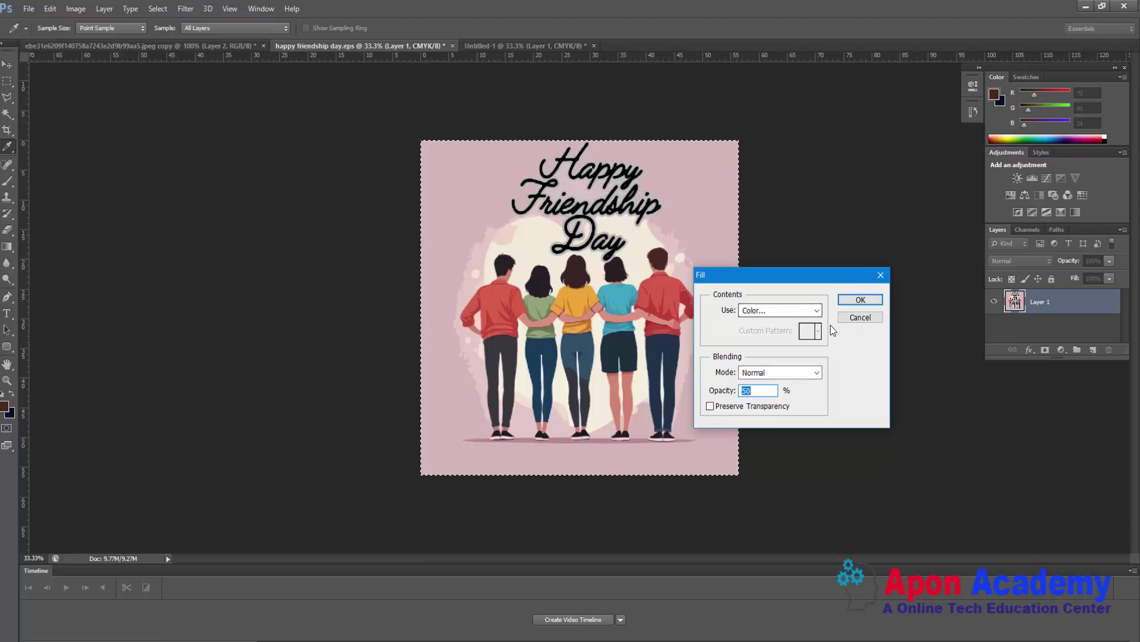
click(781, 313)
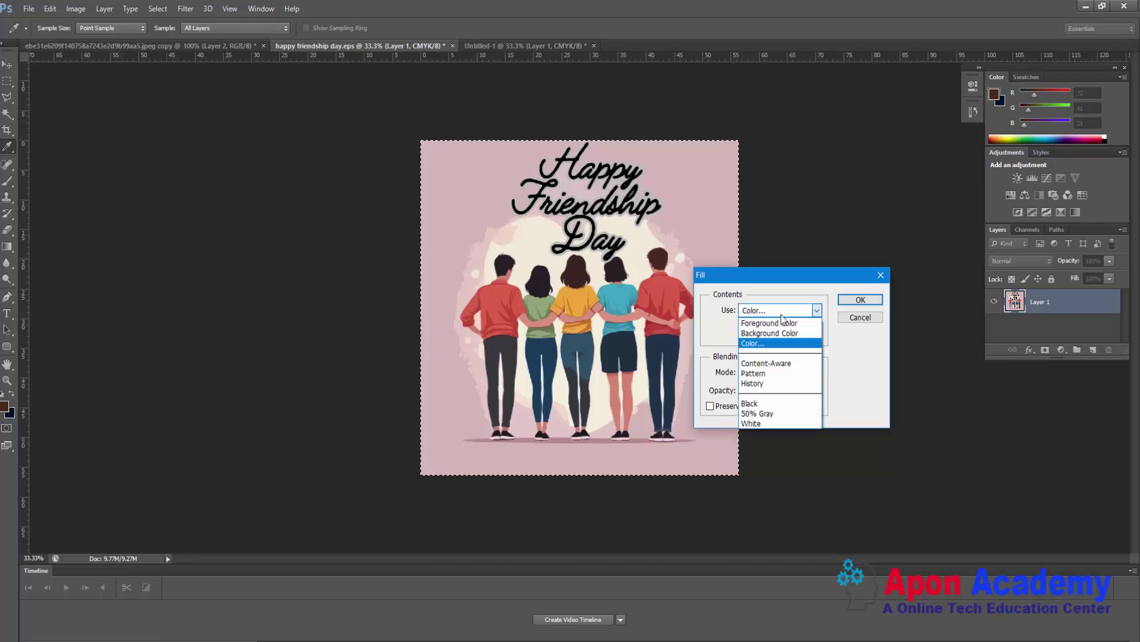
click(767, 345)
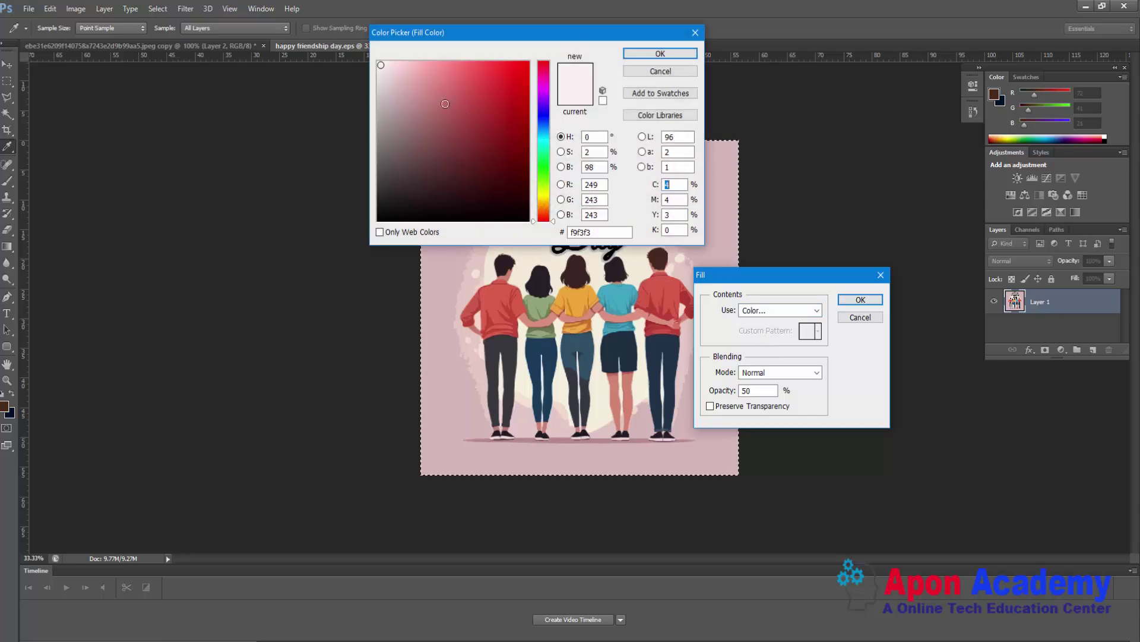
click(524, 67)
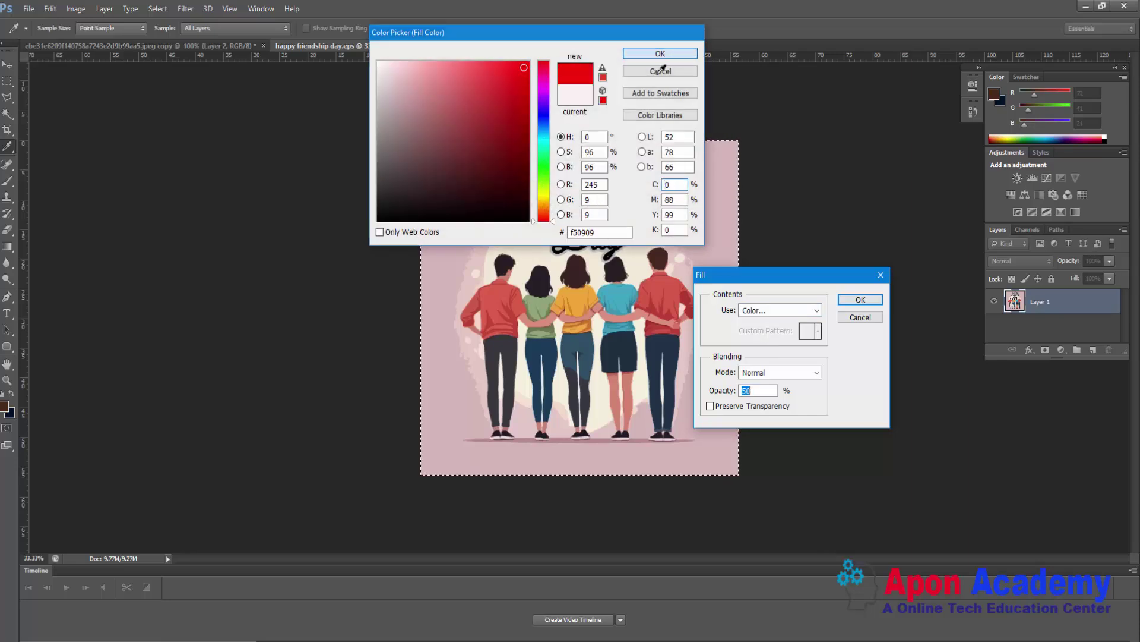
click(657, 53)
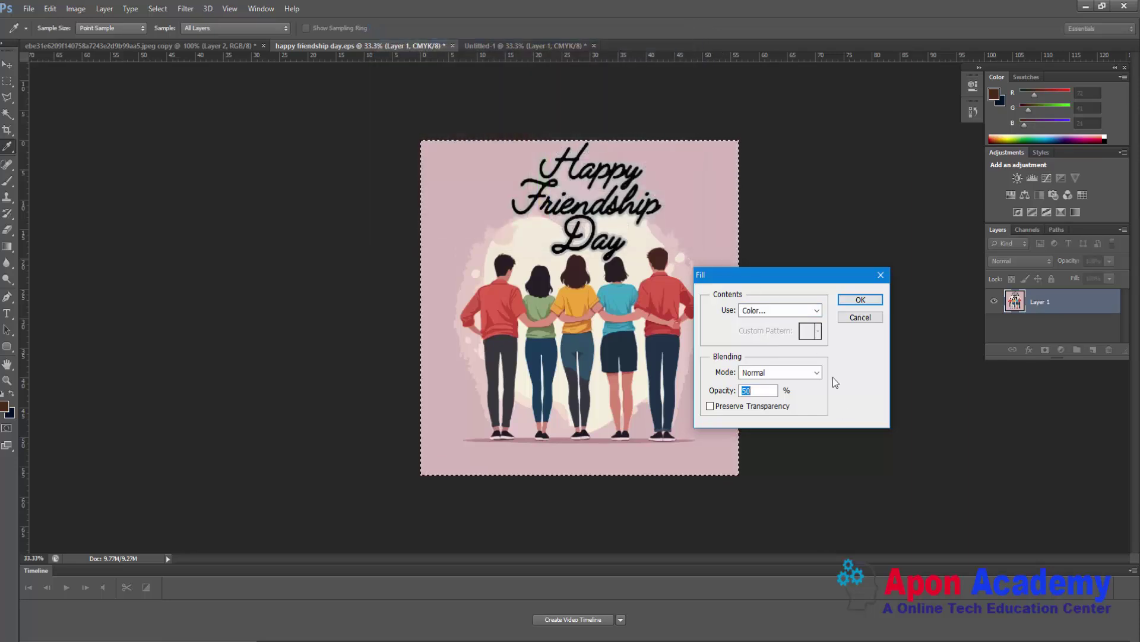
click(758, 391)
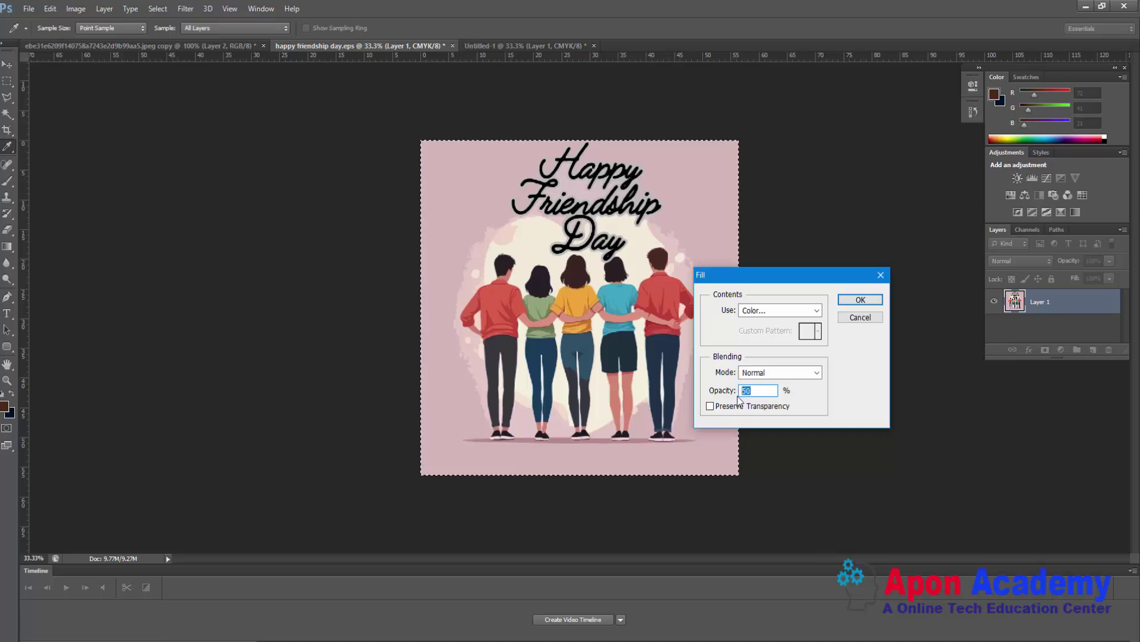
click(861, 300)
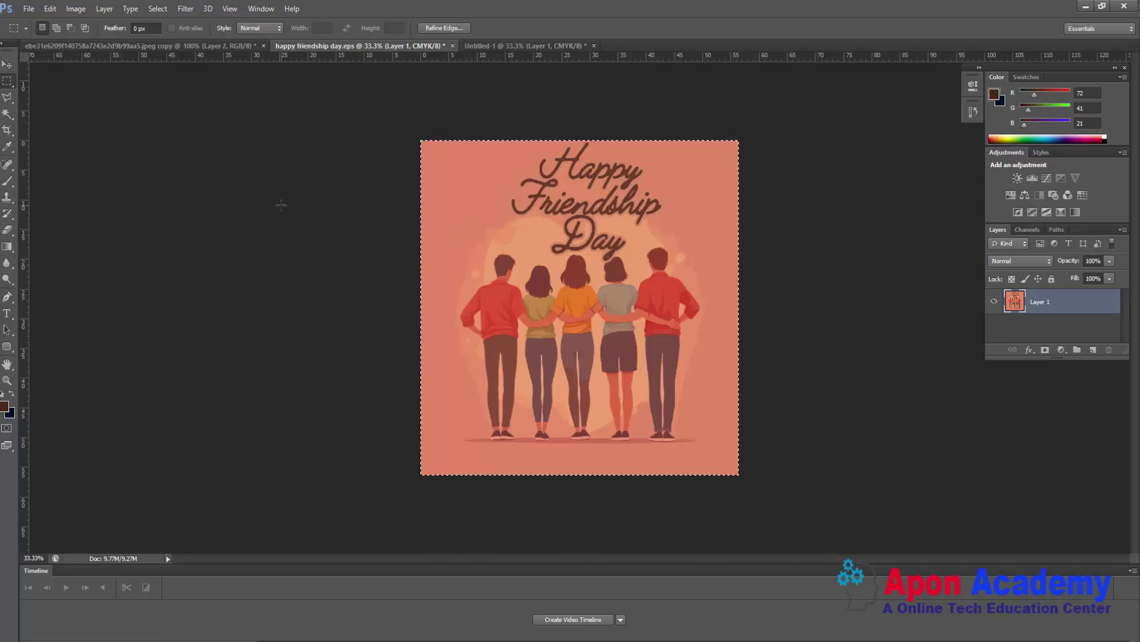
key(ctrl+z)
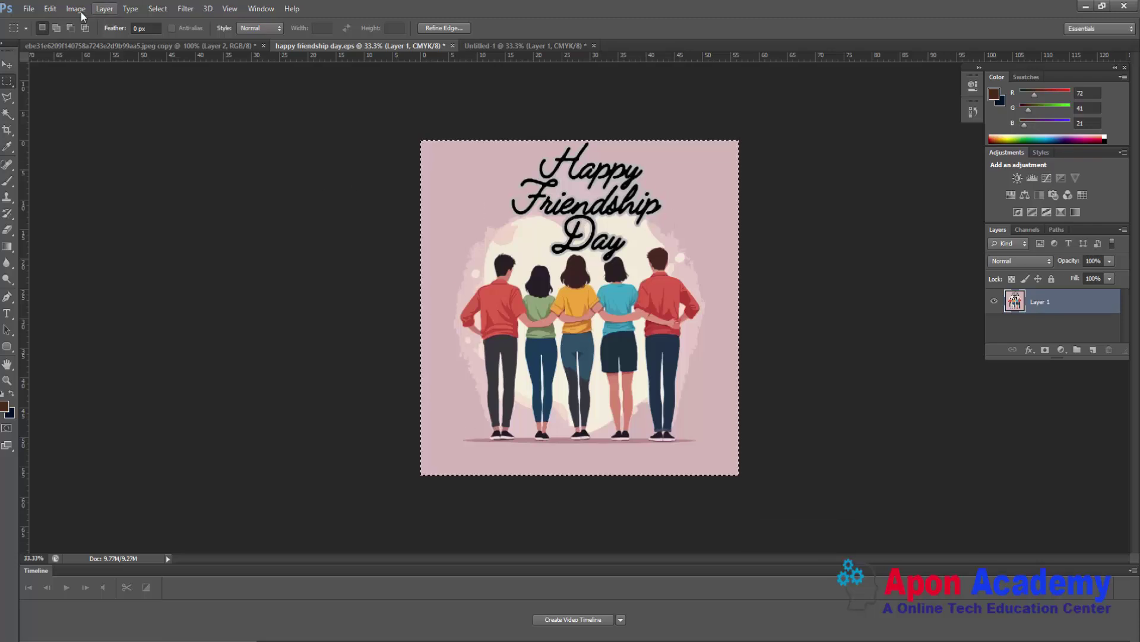
Step: View the Stroke options for the selected artwork and close them without applying a stroke
click(50, 10)
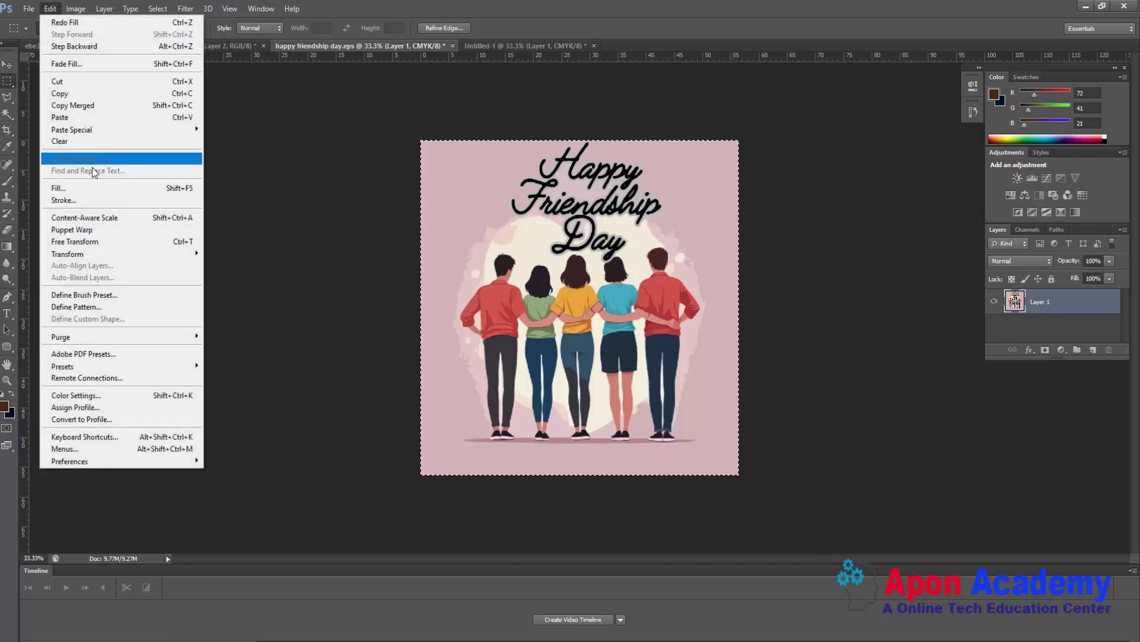
click(81, 202)
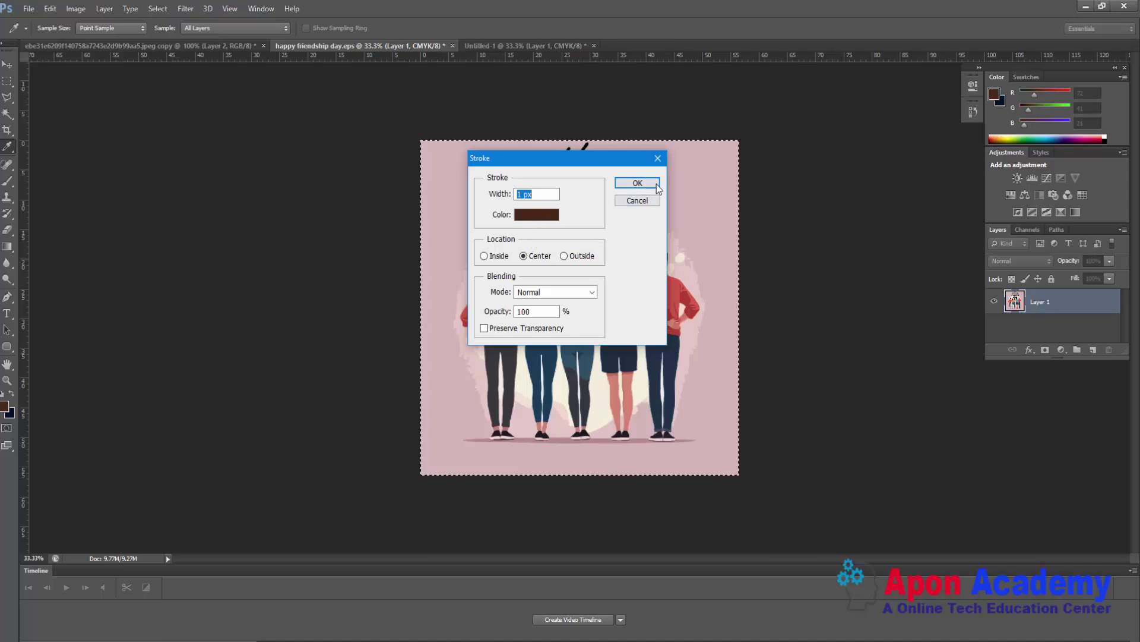
click(658, 158)
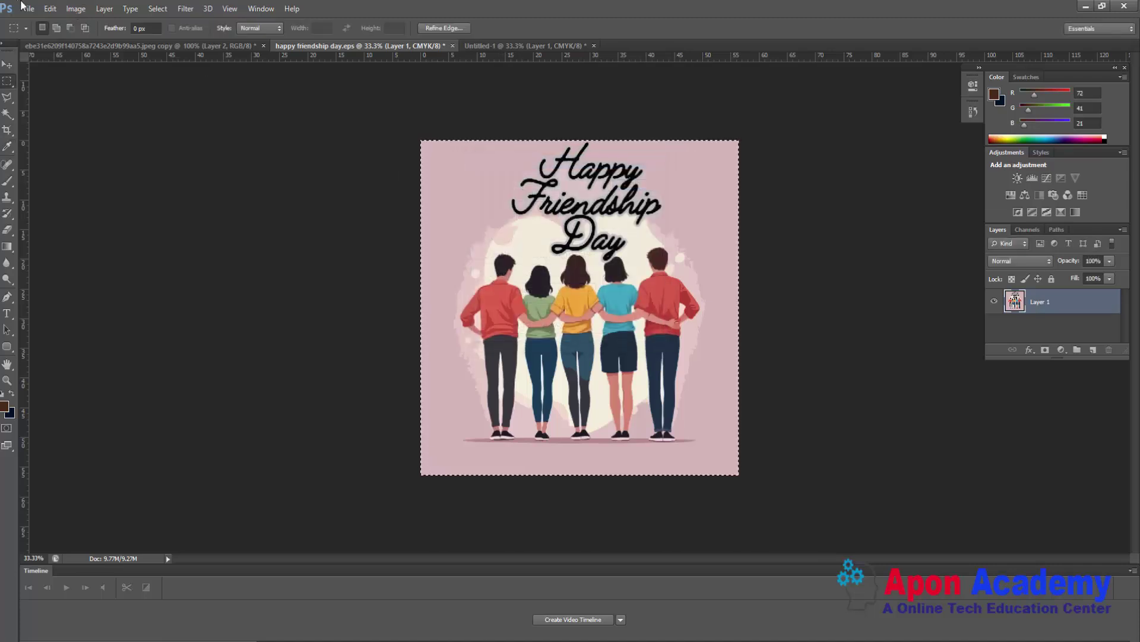
Step: Free Transform the selected artwork by pulling in all four sides to about 67.94% width and 67.56% height, and apply it
click(50, 9)
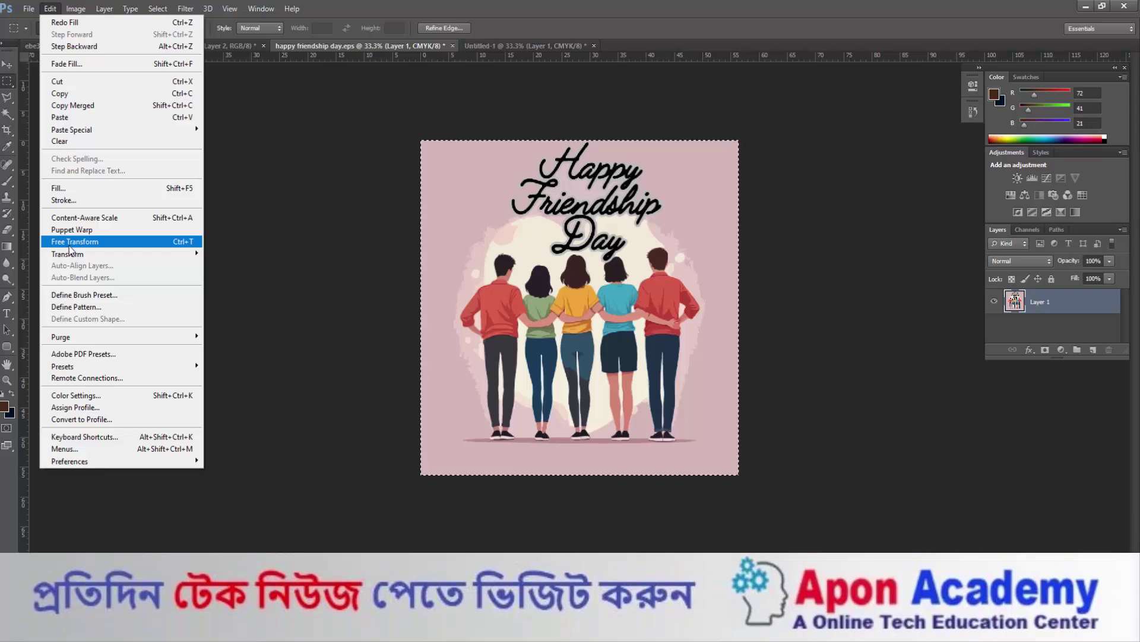
mouse_move(114, 253)
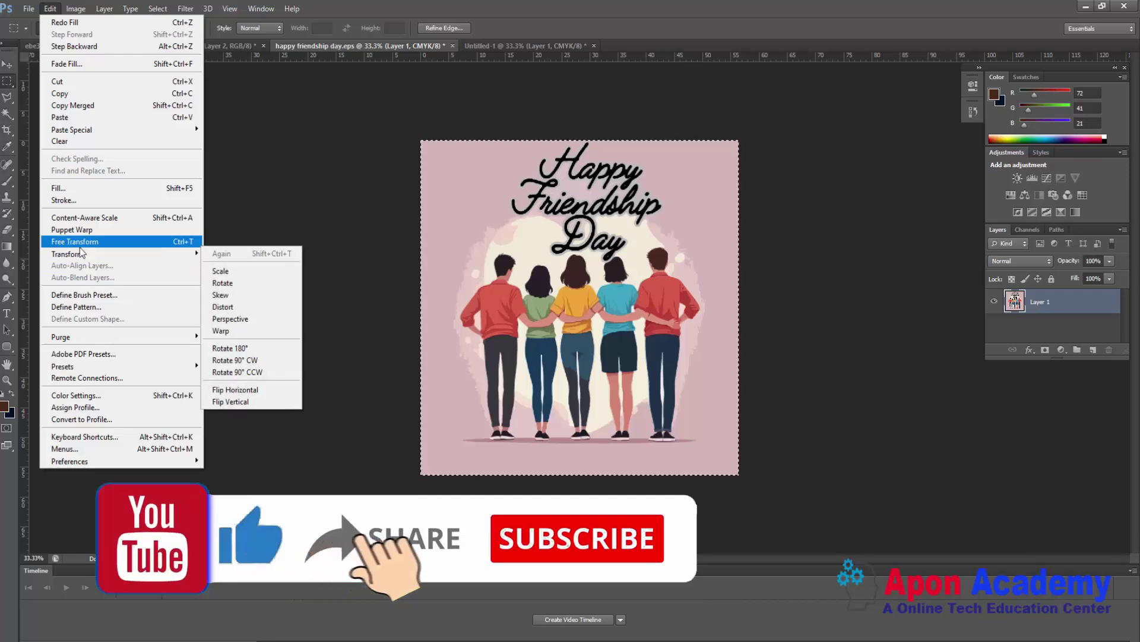
click(76, 243)
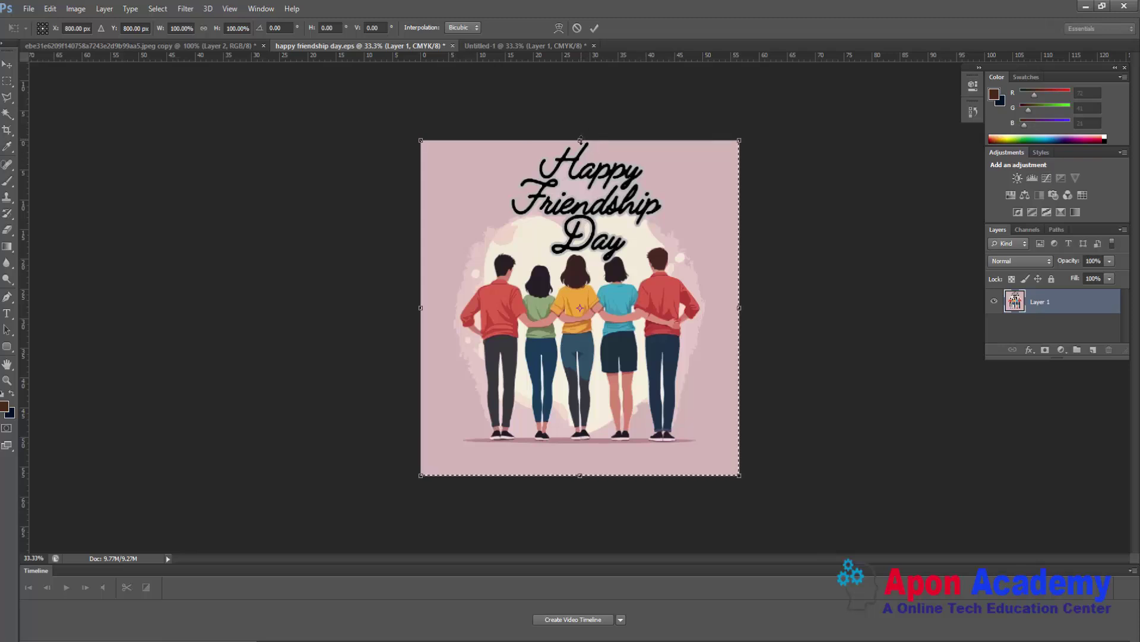
drag(580, 141, 580, 192)
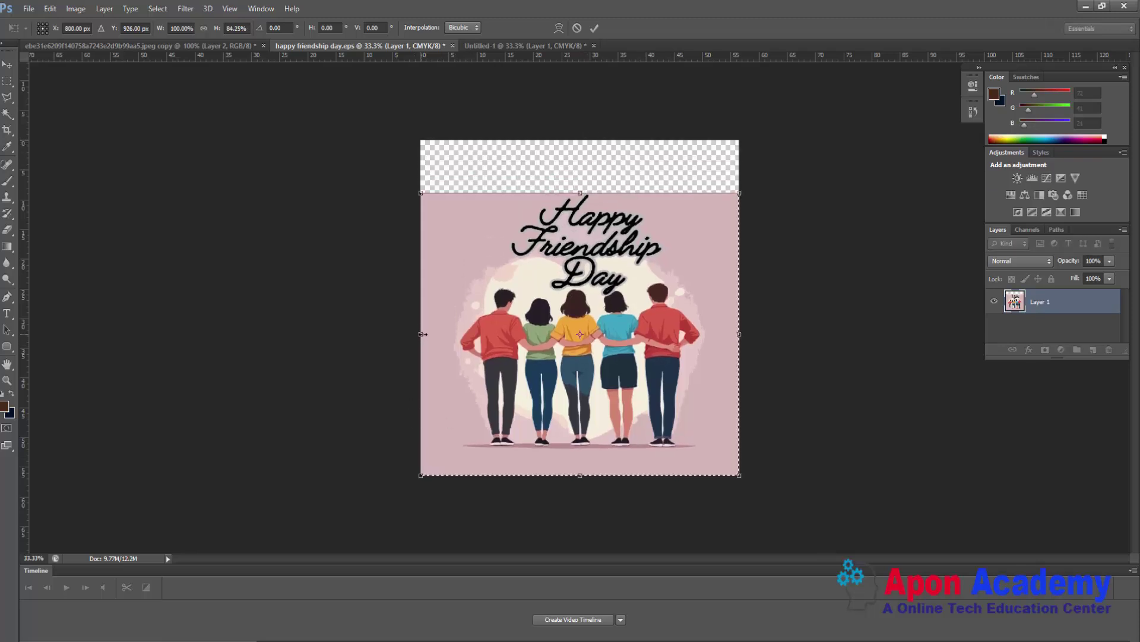
drag(423, 334, 486, 334)
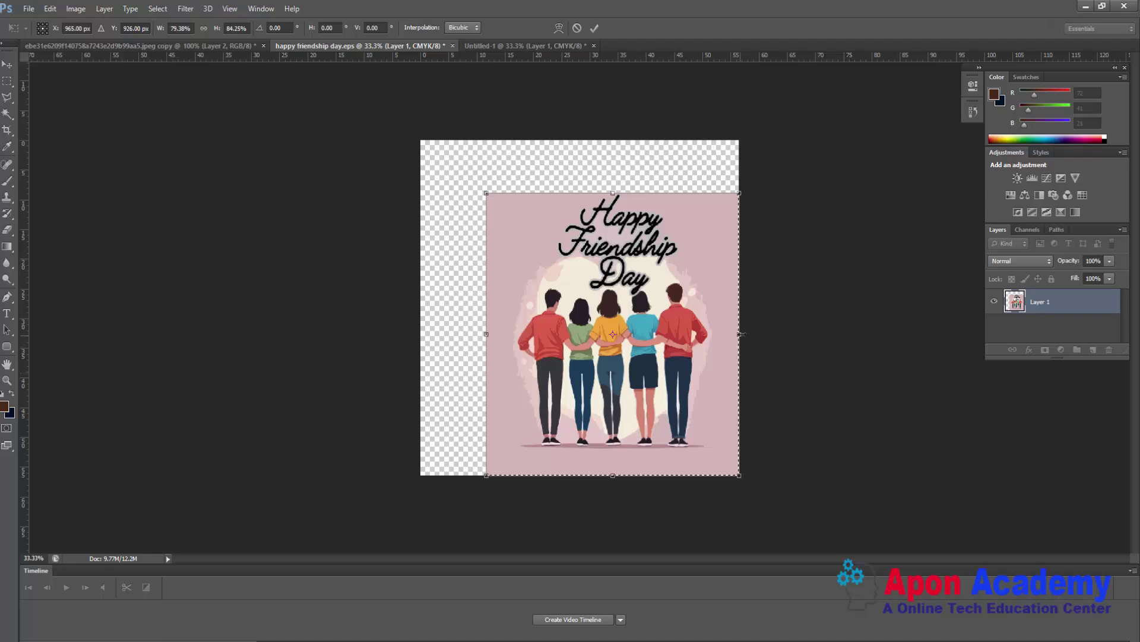
drag(740, 334, 706, 342)
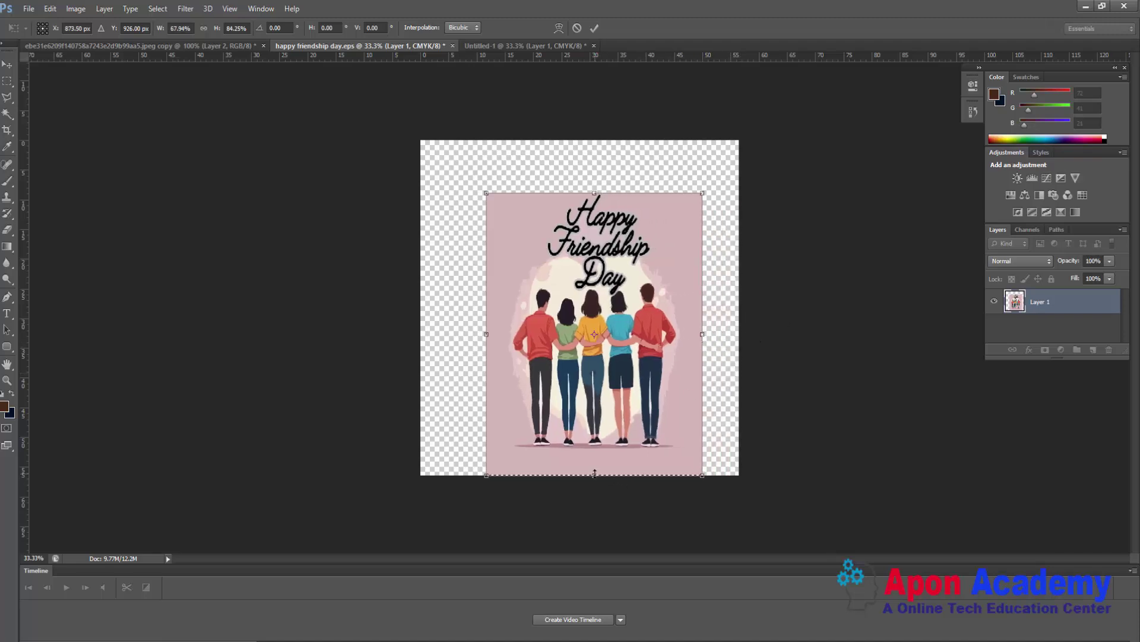
drag(595, 474, 596, 418)
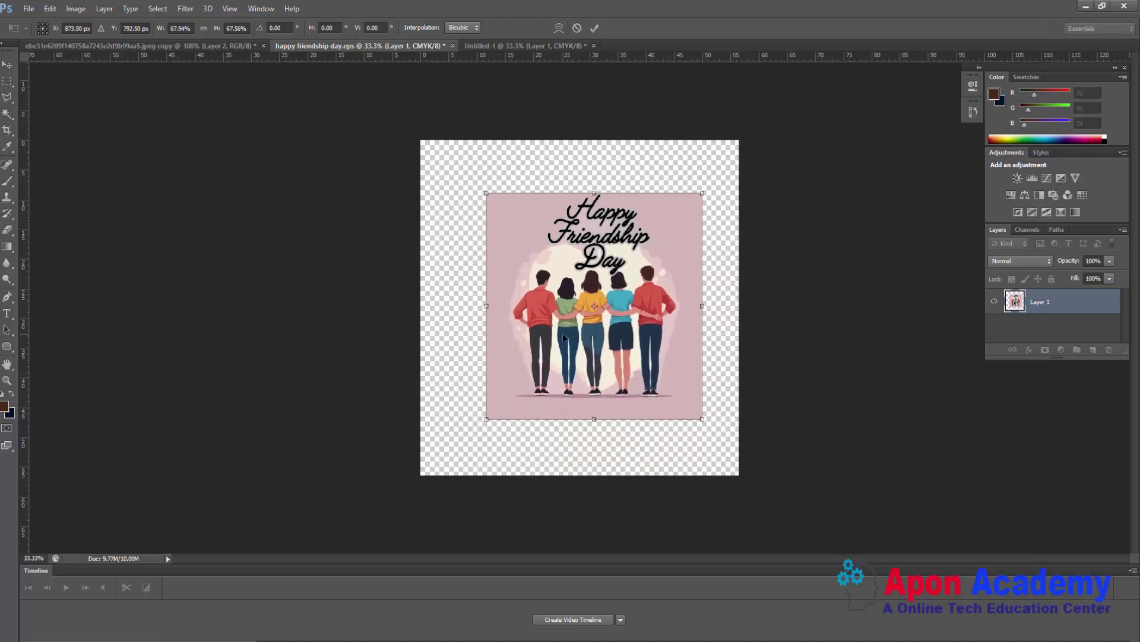
click(594, 27)
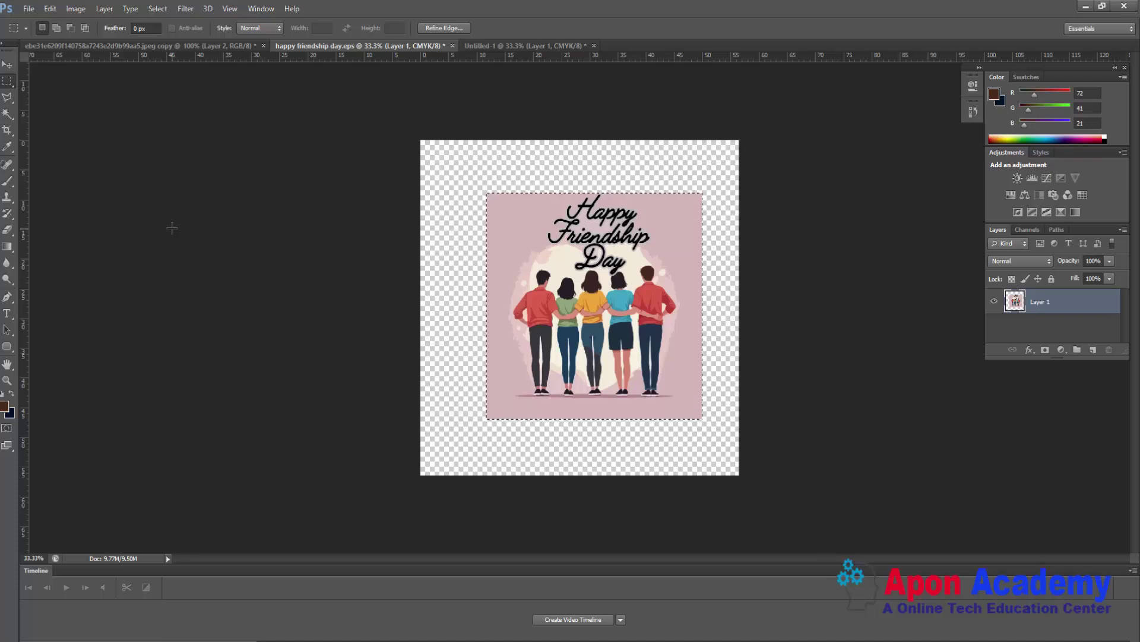
Step: Undo the Free Transform of the artwork and look over the Paste Special options
click(29, 9)
mouse_move(53, 13)
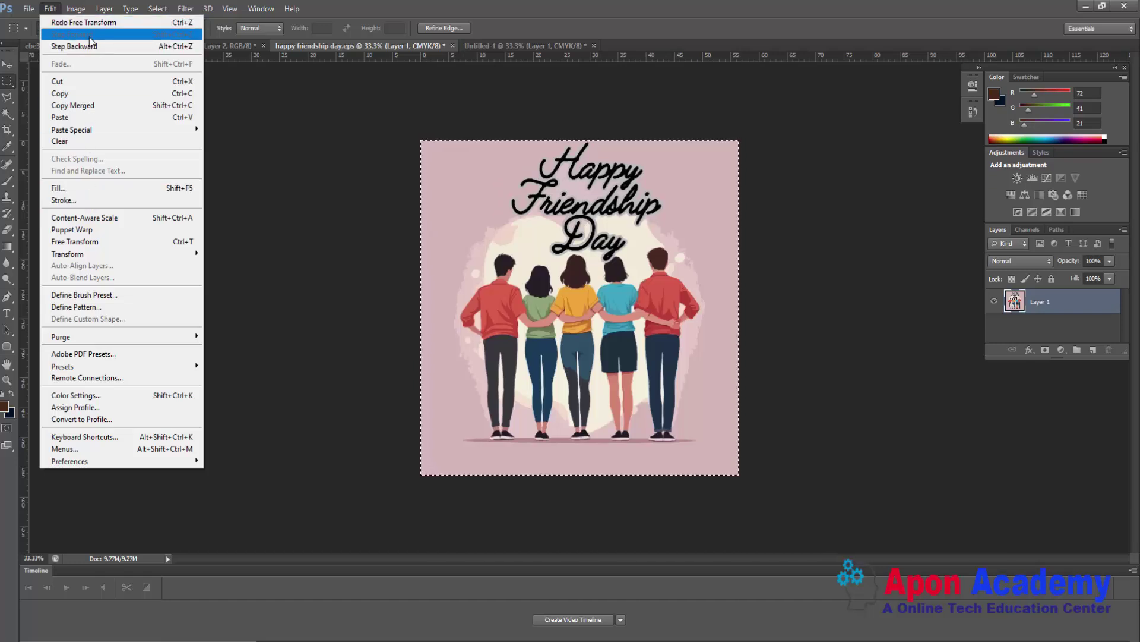
mouse_move(120, 131)
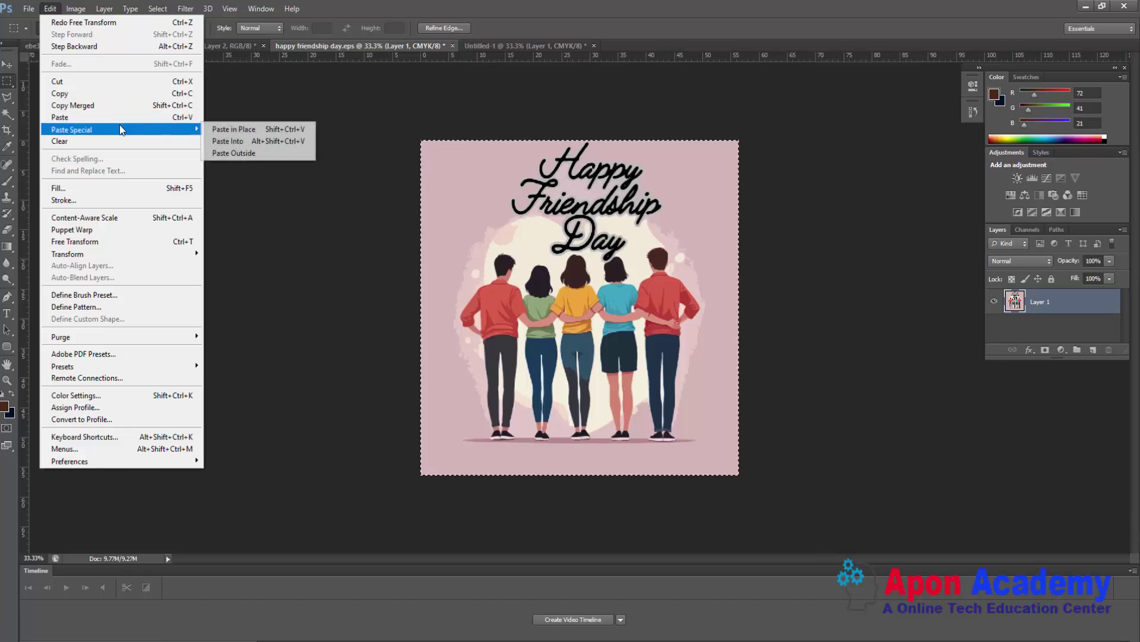